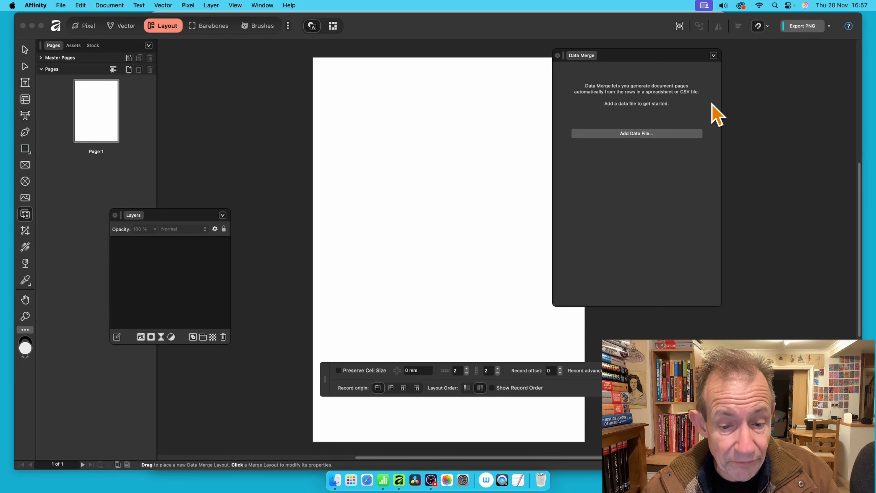
Switch to Numbers to review the comics spreadsheet, then return to the Affinity document
{"action": "left_click", "coordinate": [384, 480]}
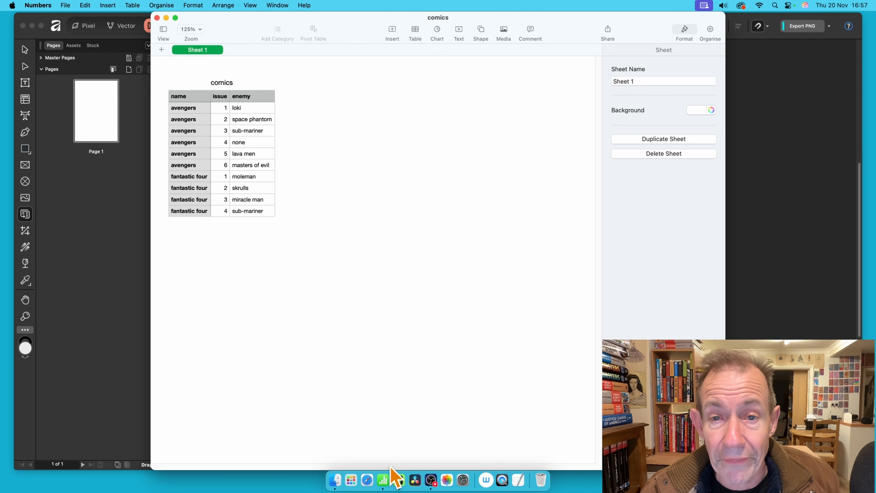
{"action": "left_click", "coordinate": [778, 176]}
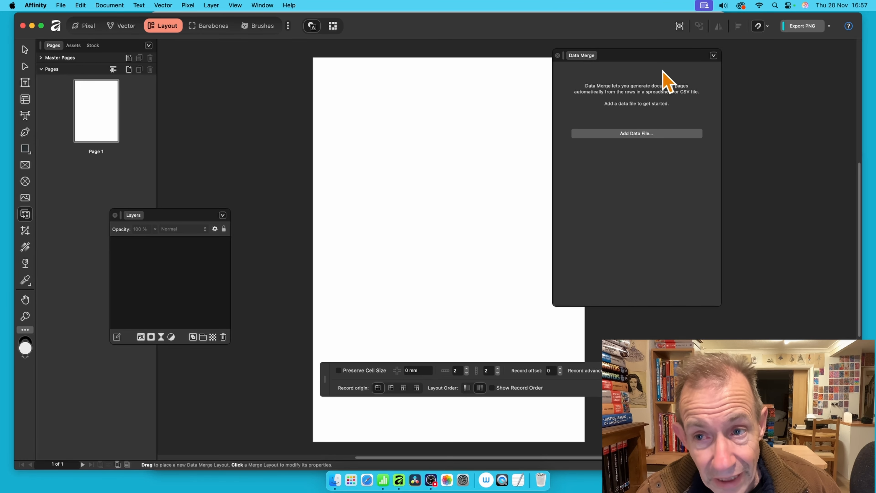
{"action": "left_click_drag", "start_coordinate": [660, 64], "coordinate": [688, 62]}
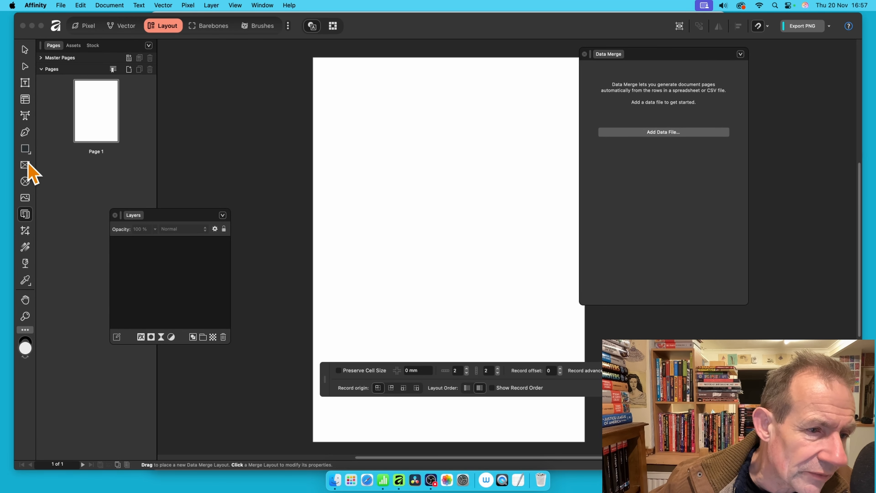
Draw a Data Merge Layout covering the whole page with the Data Merge Layout tool
{"action": "left_click", "coordinate": [27, 215]}
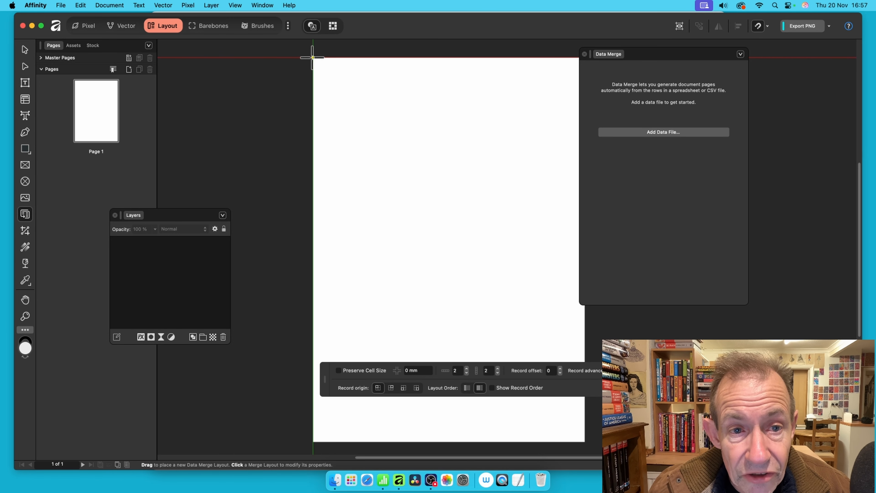
{"action": "left_click_drag", "start_coordinate": [312, 58], "coordinate": [585, 442]}
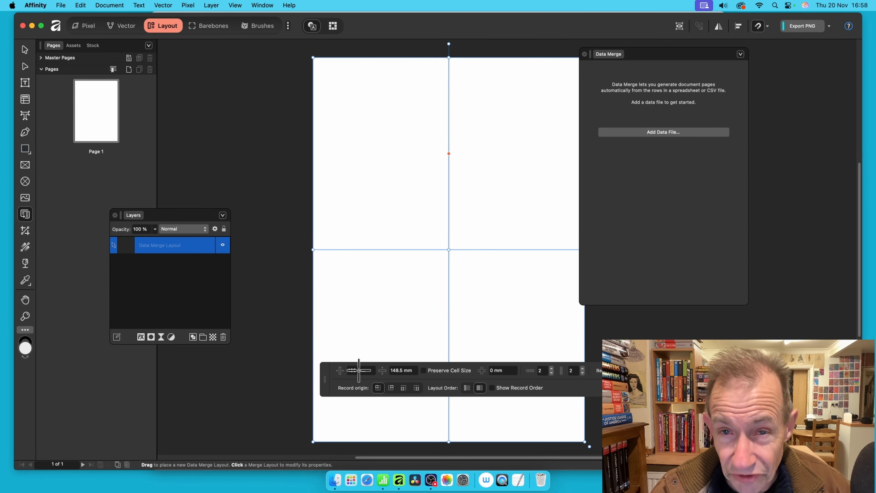
{"action": "left_click", "coordinate": [236, 5]}
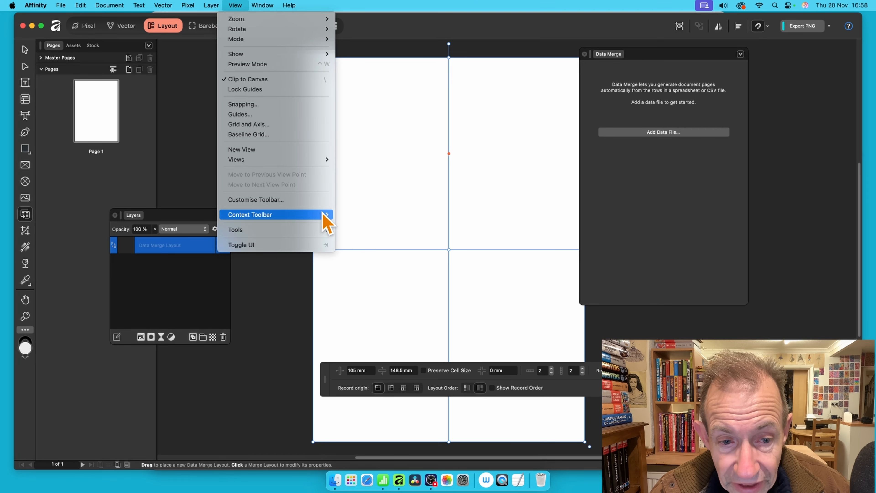
{"action": "mouse_move", "coordinate": [325, 217]}
{"action": "left_click", "coordinate": [614, 284]}
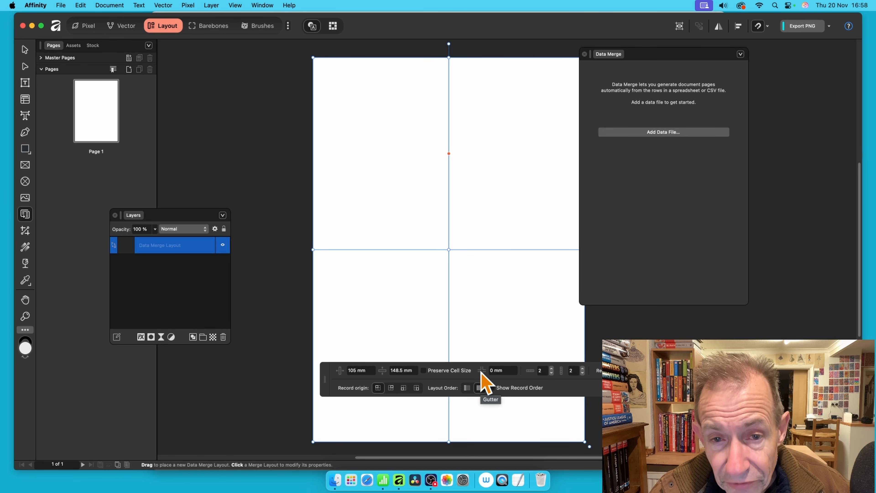
Set the data merge layout's gutter to 10 mm
{"action": "left_click", "coordinate": [503, 371]}
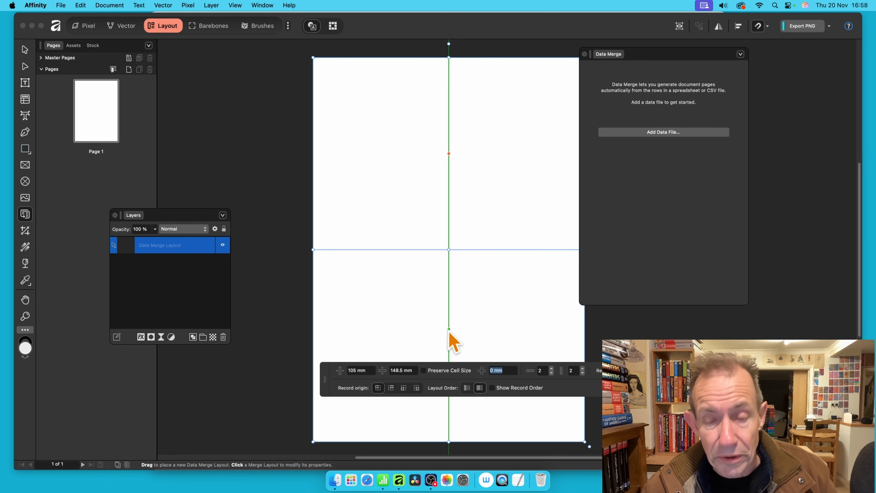
{"action": "type", "text": "10"}
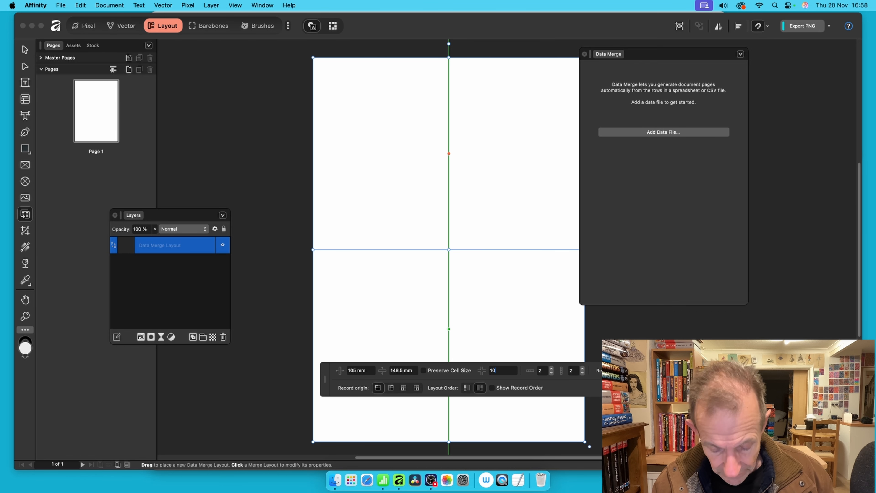
{"action": "key", "text": "Tab"}
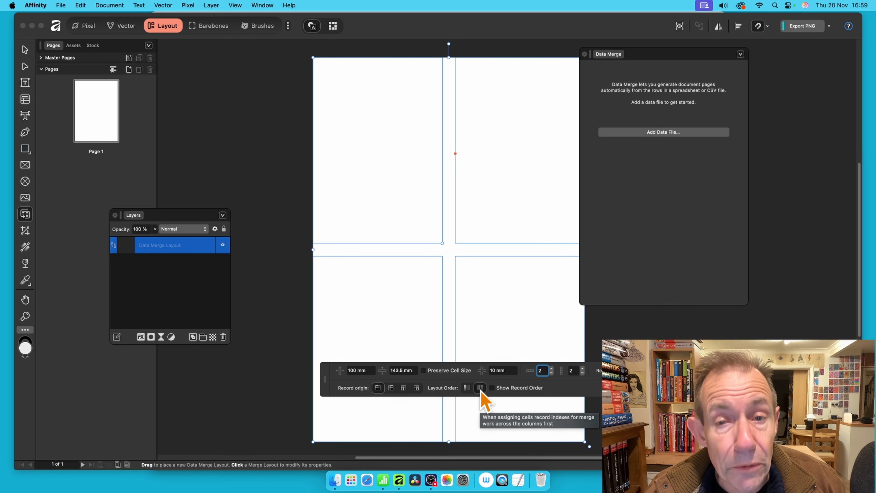
Switch the layout order to fill columns first, previewing the record order while changing it
{"action": "left_click", "coordinate": [493, 389]}
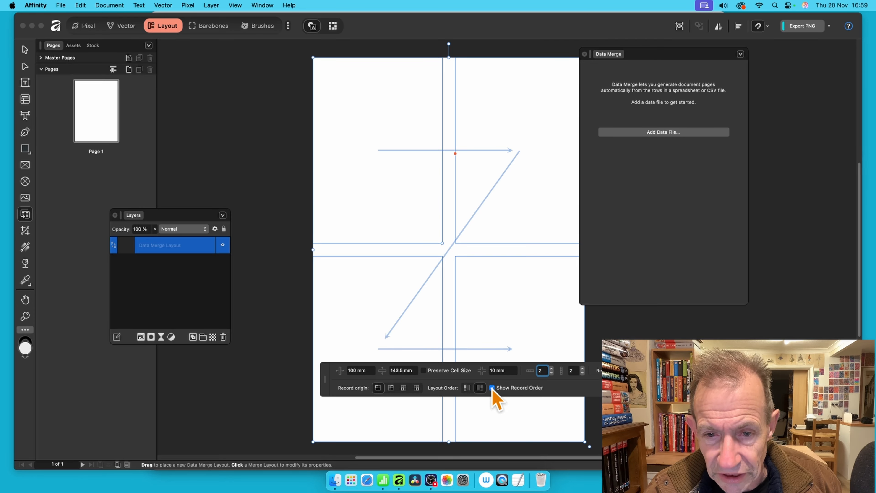
{"action": "left_click", "coordinate": [492, 388]}
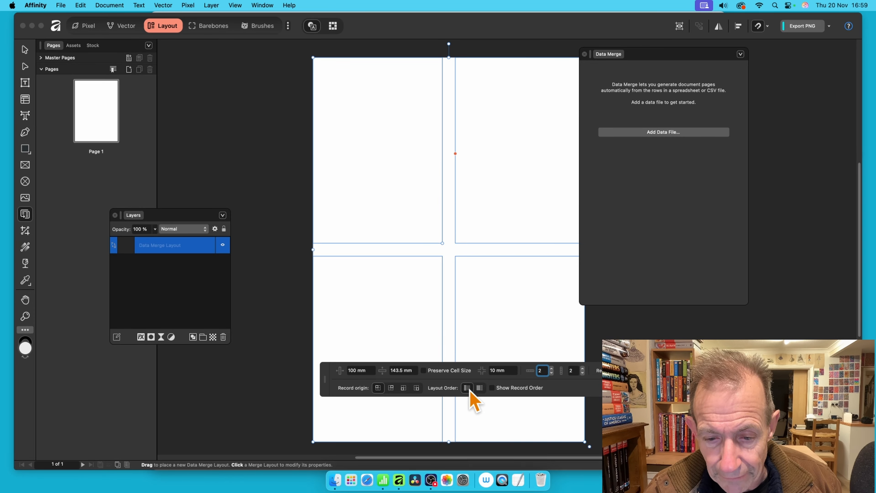
{"action": "left_click", "coordinate": [492, 388]}
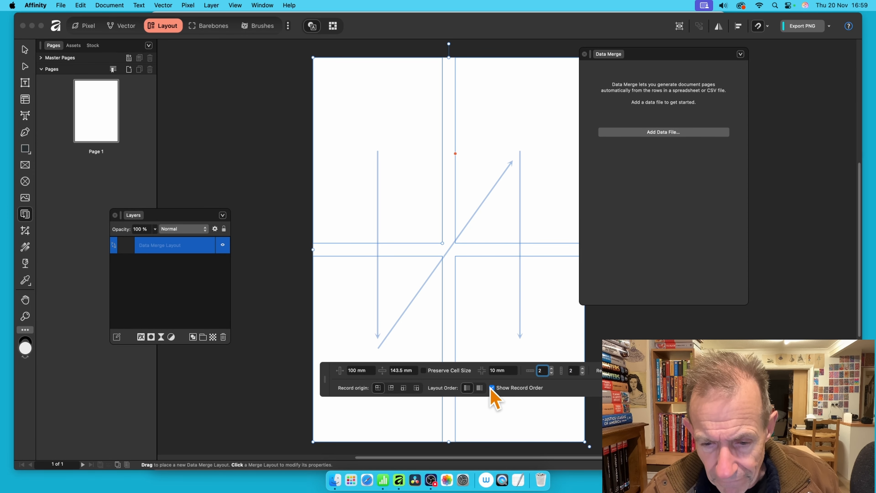
{"action": "left_click", "coordinate": [492, 388]}
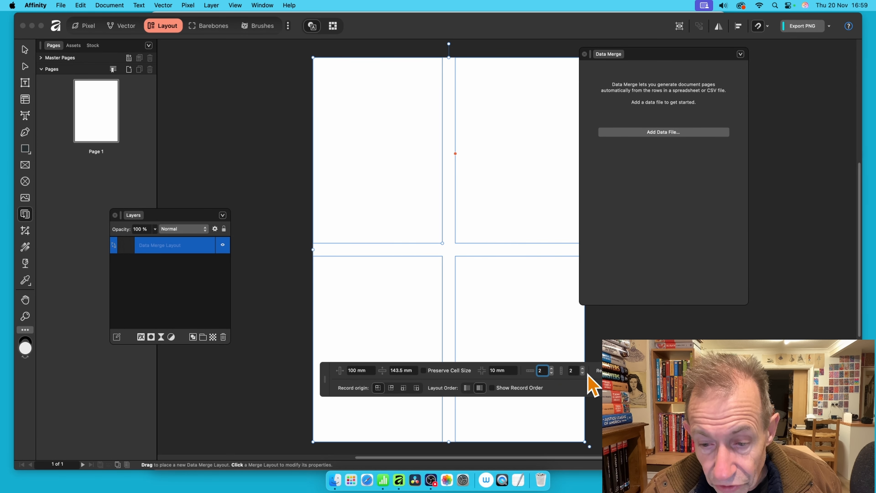
Increase the data merge layout to 5 rows
{"action": "left_click", "coordinate": [551, 368]}
{"action": "left_click", "coordinate": [551, 368]}
{"action": "left_click", "coordinate": [552, 368]}
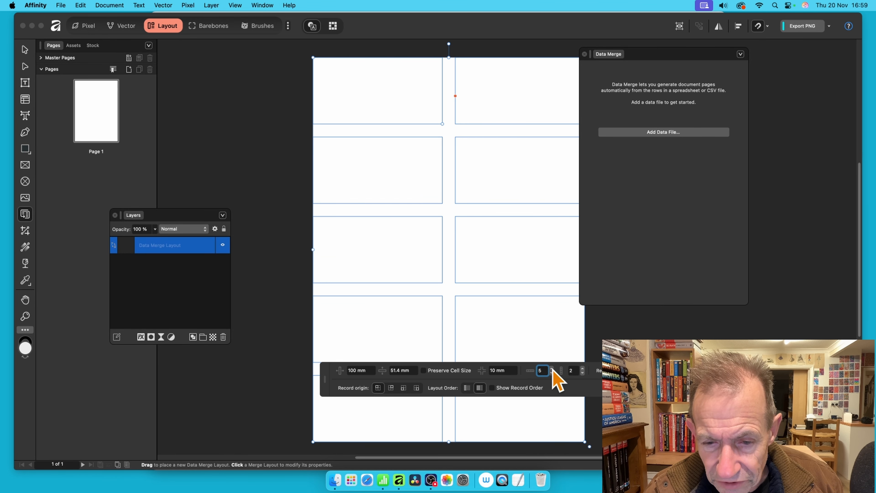
{"action": "left_click_drag", "start_coordinate": [532, 366], "coordinate": [517, 302]}
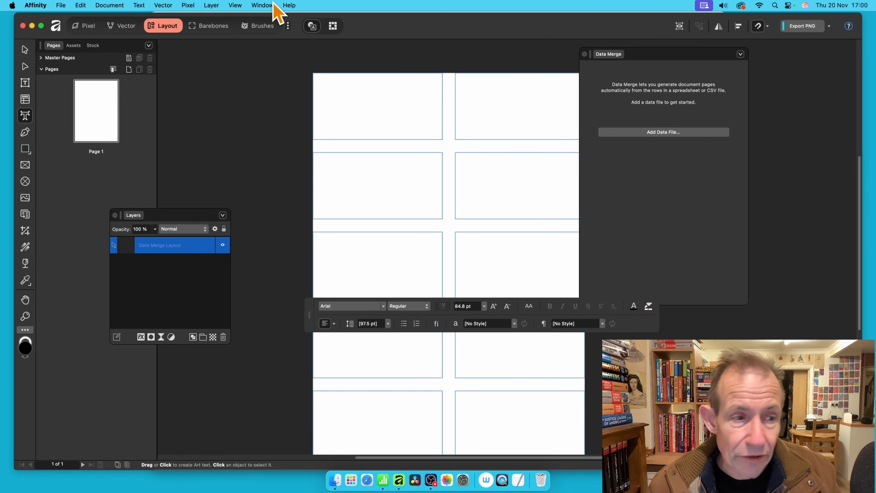
Draw a frame text box along the top of the first cell with the Frame Text tool
{"action": "left_click", "coordinate": [25, 84]}
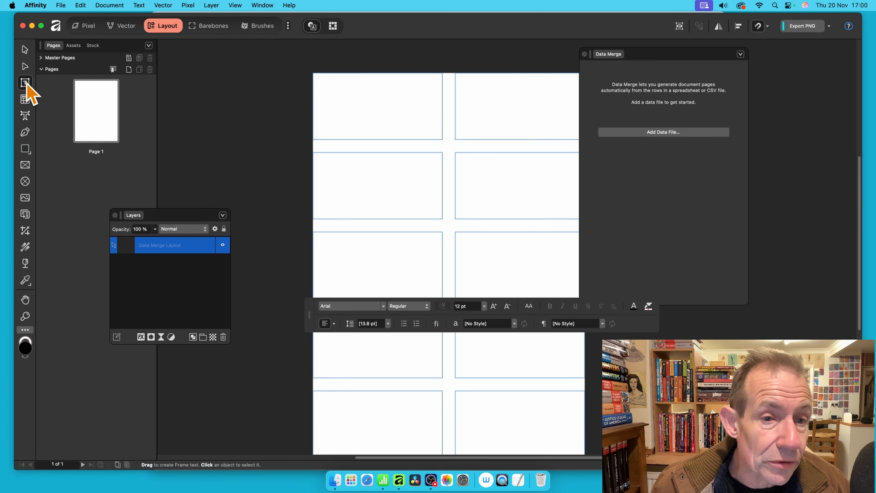
{"action": "left_click_drag", "start_coordinate": [320, 80], "coordinate": [423, 94]}
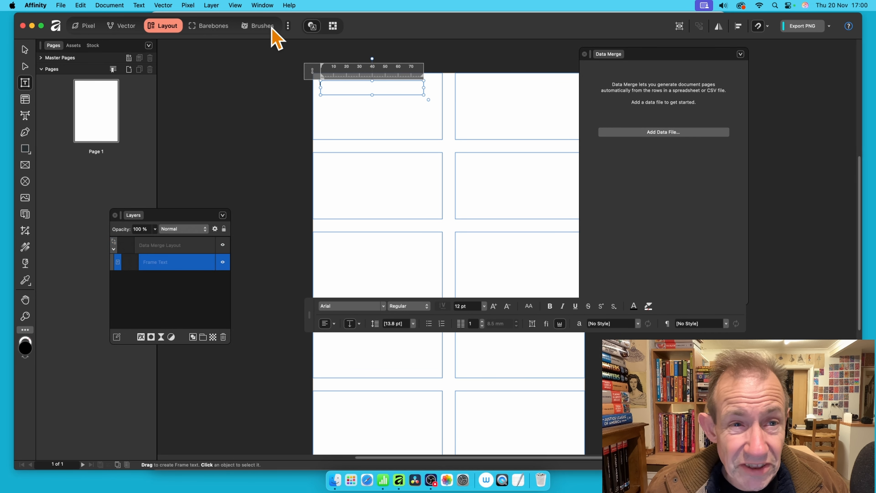
{"action": "left_click", "coordinate": [236, 6]}
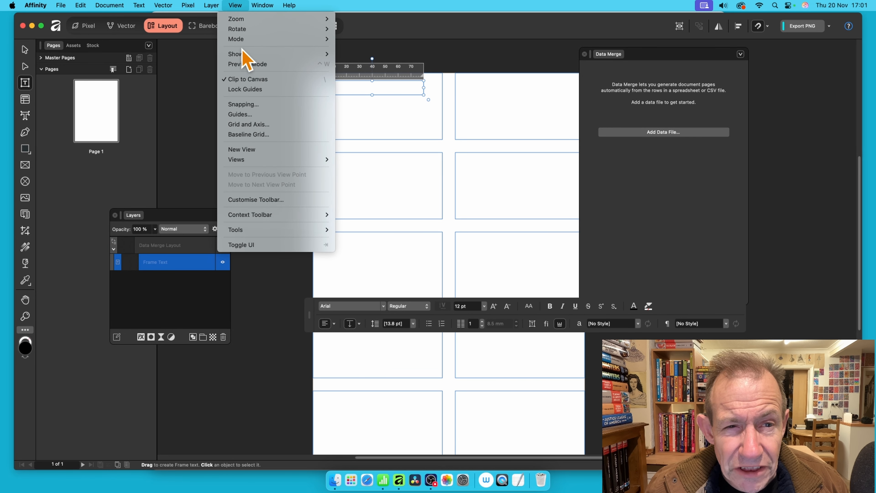
{"action": "mouse_move", "coordinate": [310, 54]}
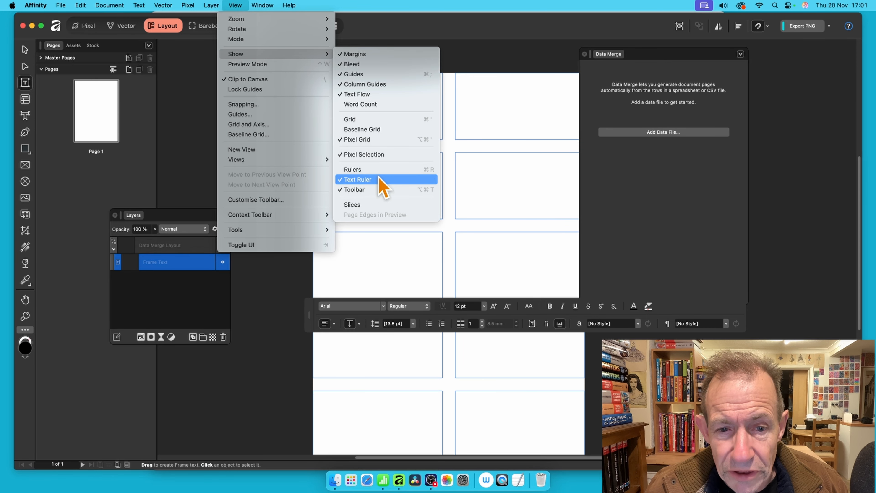
{"action": "left_click", "coordinate": [633, 200]}
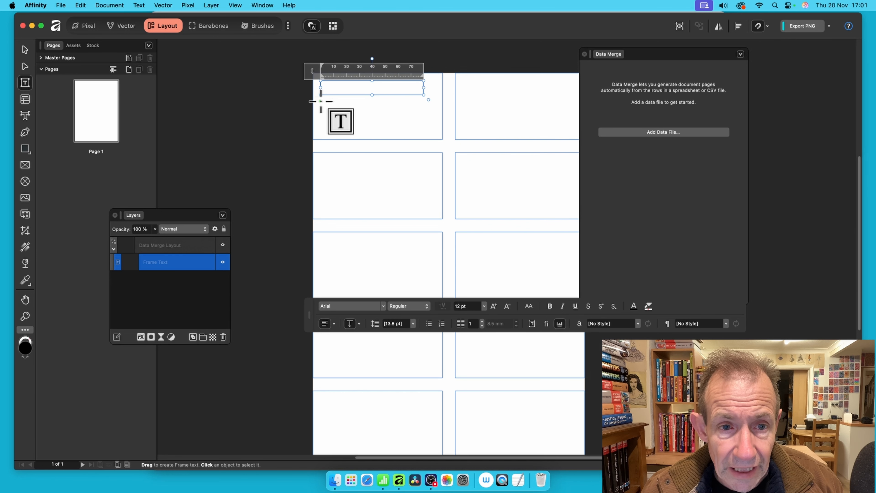
Draw a second text frame lower in the first cell and nudge it slightly left
{"action": "left_click_drag", "start_coordinate": [320, 101], "coordinate": [424, 136]}
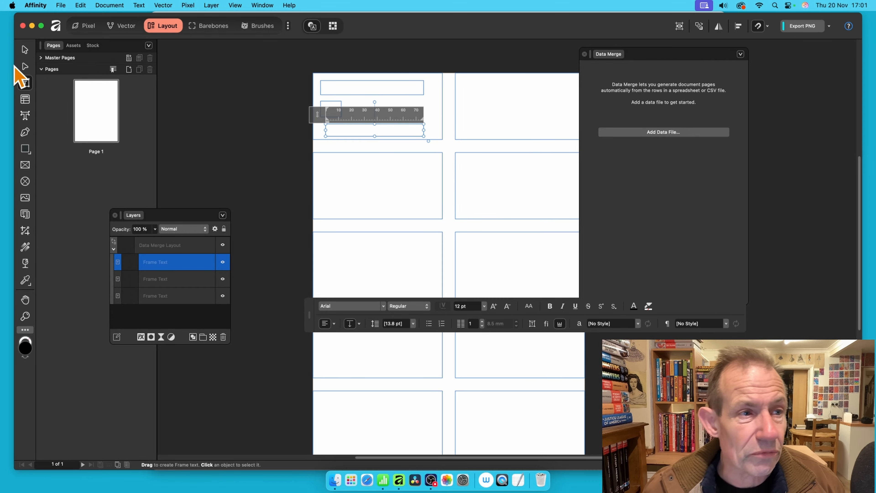
{"action": "left_click", "coordinate": [25, 49]}
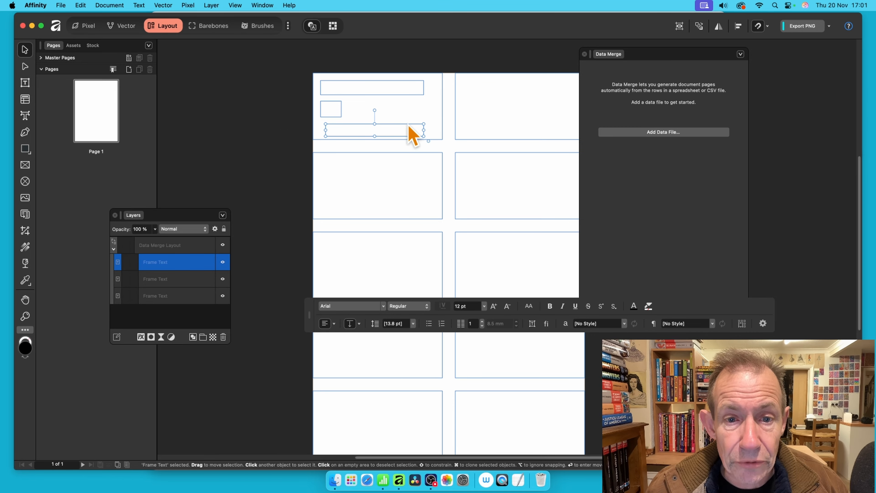
{"action": "left_click_drag", "start_coordinate": [407, 132], "coordinate": [402, 130]}
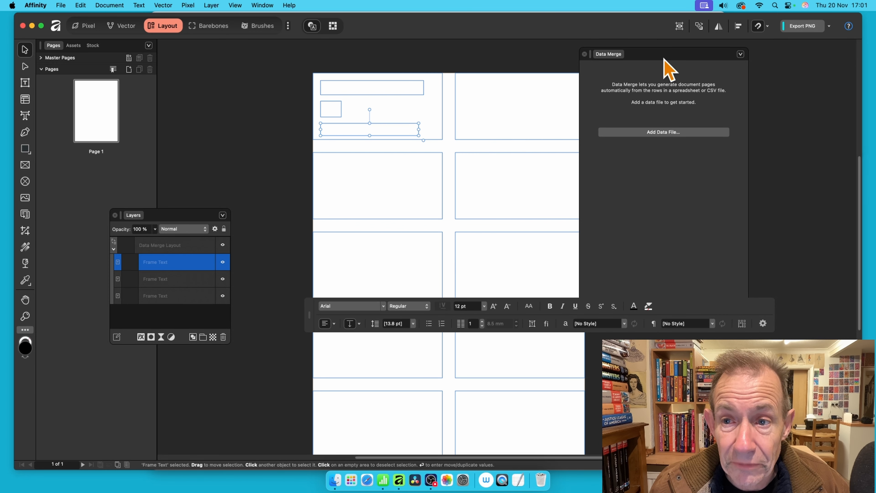
{"action": "left_click_drag", "start_coordinate": [662, 56], "coordinate": [546, 71]}
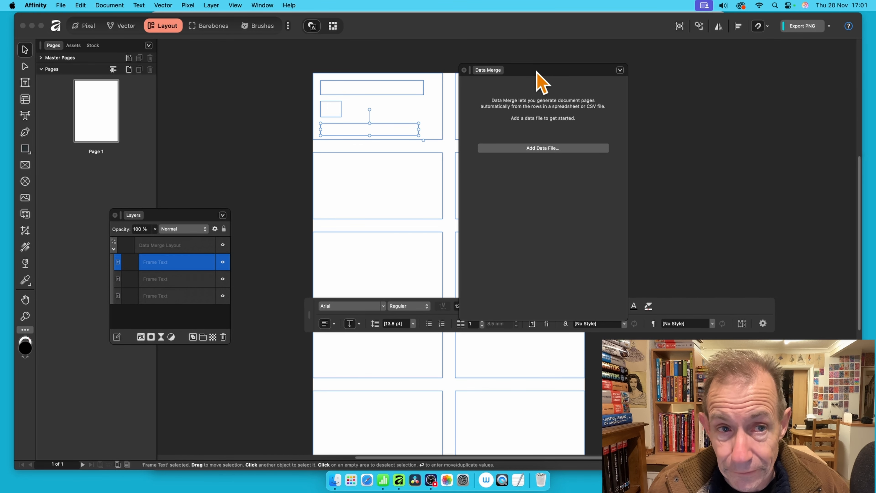
{"action": "left_click", "coordinate": [265, 4]}
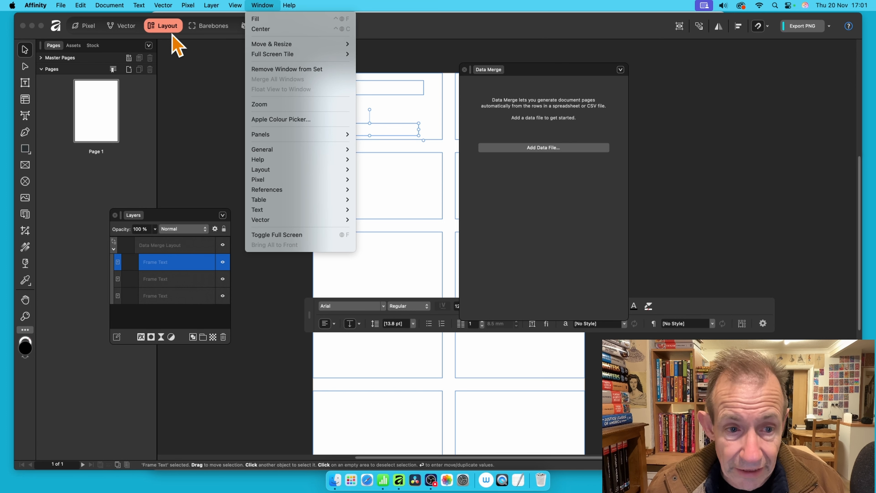
{"action": "mouse_move", "coordinate": [290, 171]}
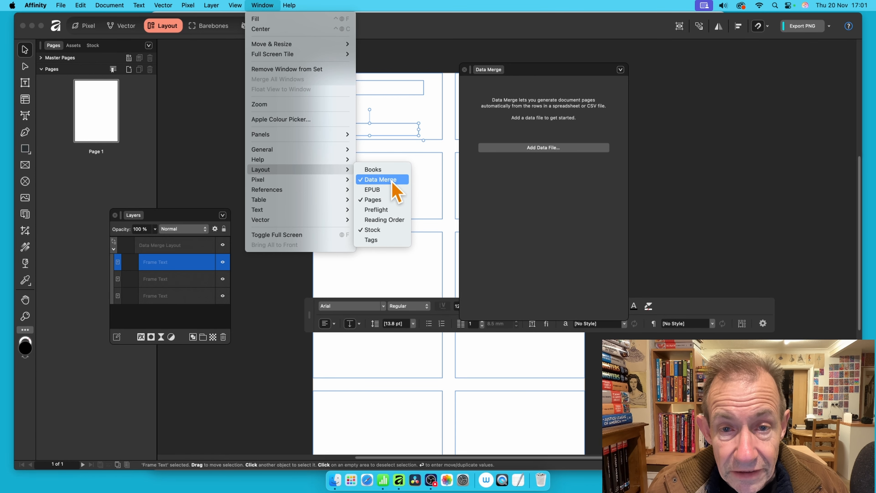
{"action": "left_click", "coordinate": [379, 179]}
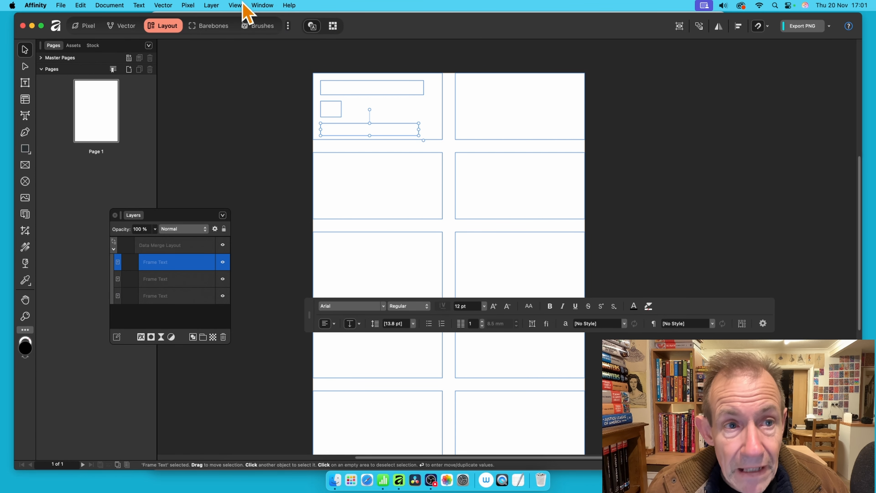
{"action": "left_click", "coordinate": [262, 5]}
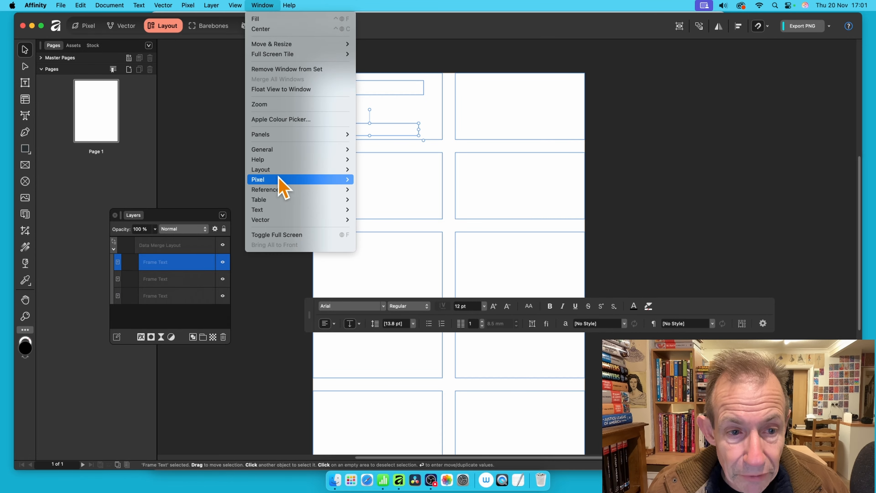
{"action": "mouse_move", "coordinate": [283, 170]}
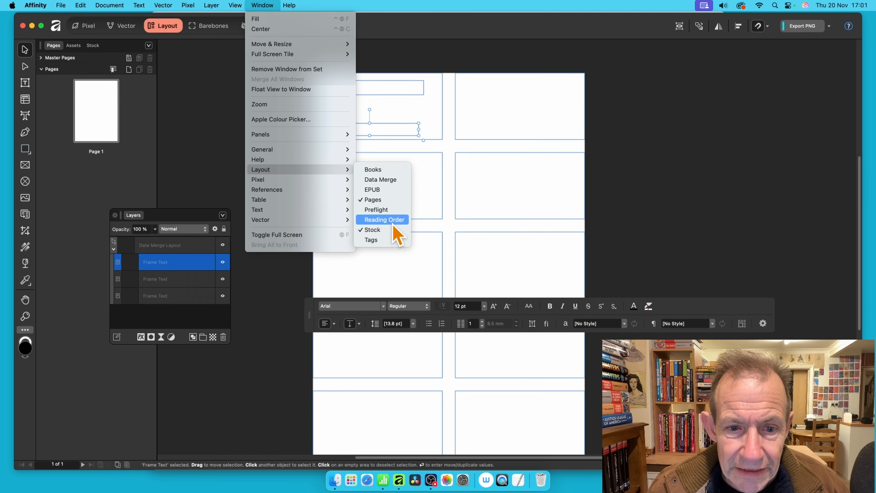
{"action": "left_click", "coordinate": [387, 180]}
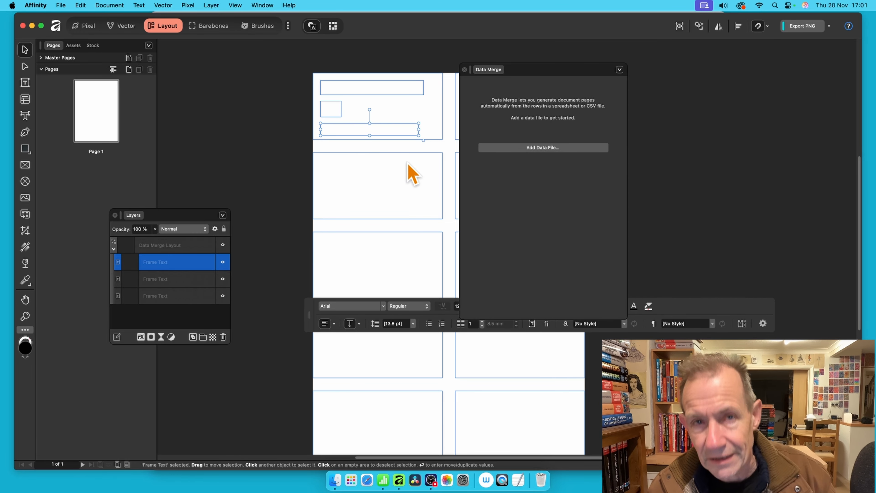
Add comics.csv from the Desktop as the data merge source file and reveal it in Finder
{"action": "left_click", "coordinate": [547, 146]}
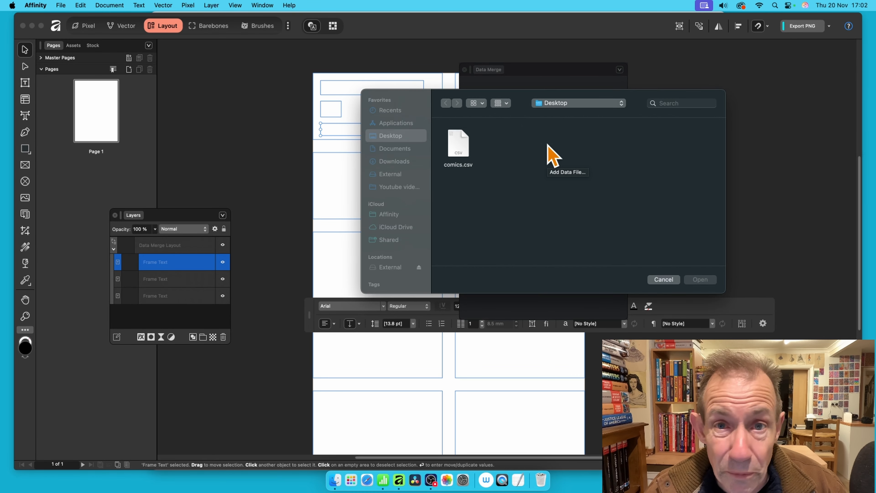
{"action": "left_click", "coordinate": [458, 152]}
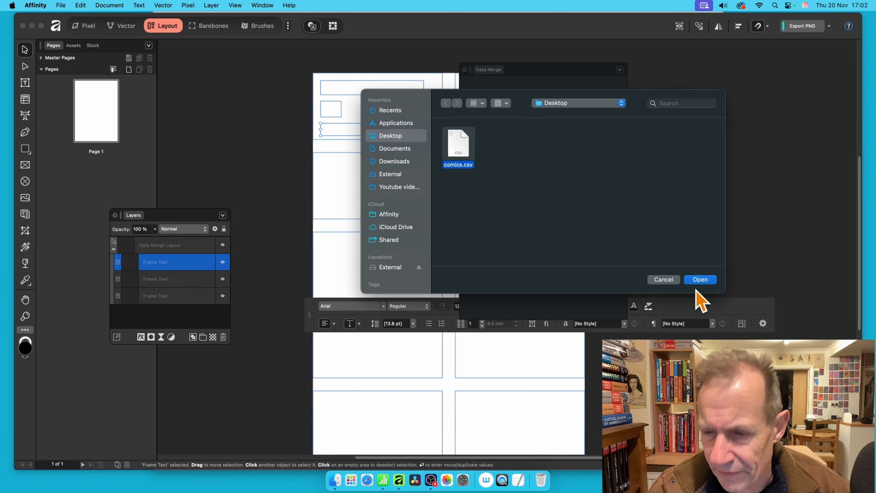
{"action": "left_click", "coordinate": [700, 280]}
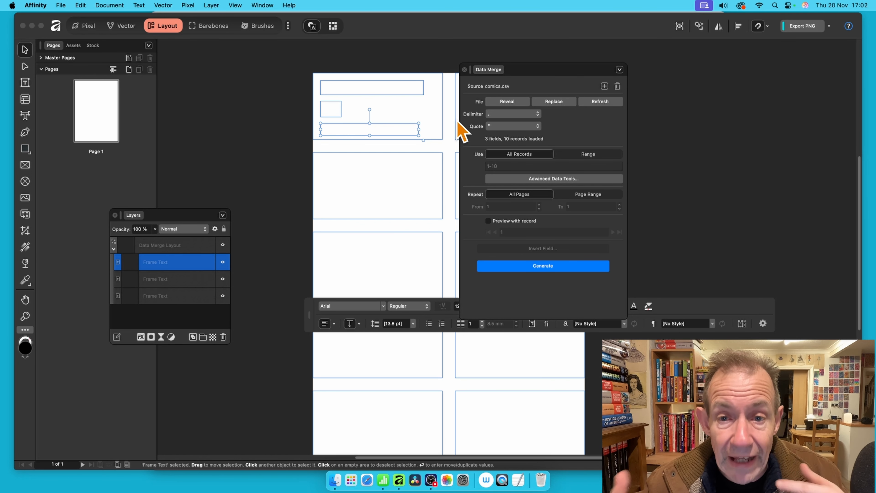
{"action": "left_click", "coordinate": [516, 103]}
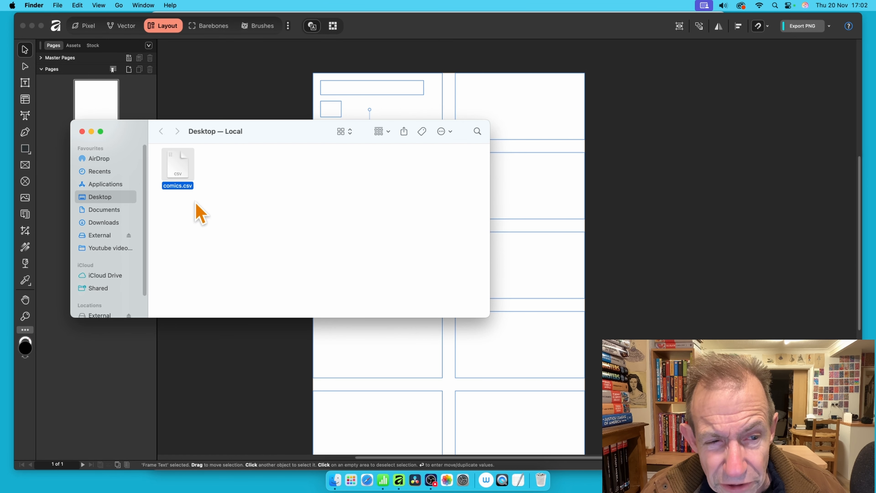
Close the Finder window and set the data source's delimiter to comma and its quote character to None
{"action": "left_click", "coordinate": [82, 132]}
{"action": "left_click", "coordinate": [522, 125]}
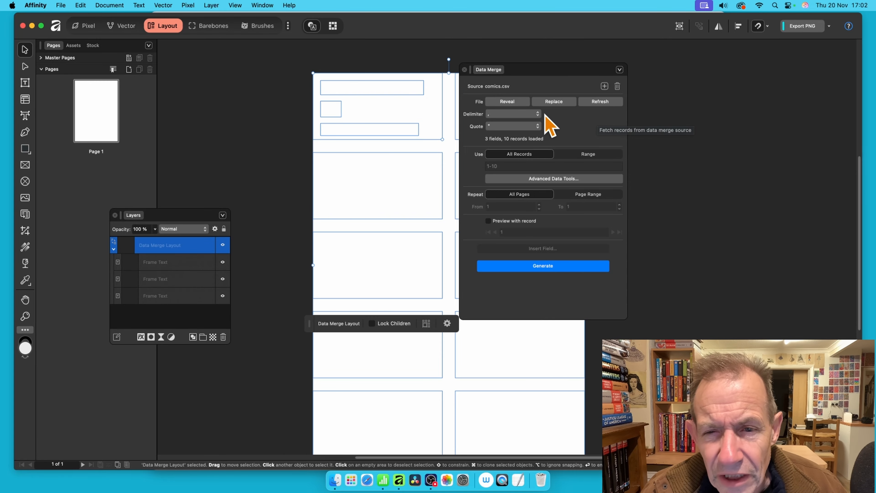
{"action": "left_click", "coordinate": [518, 114]}
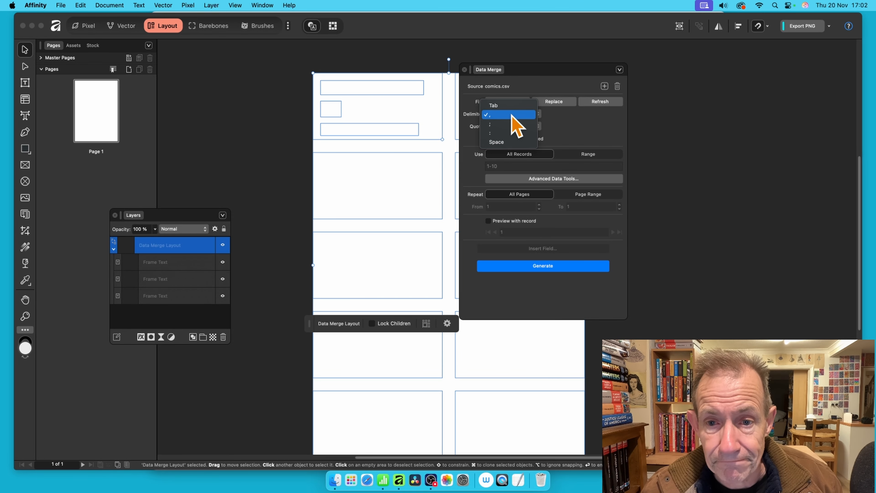
{"action": "left_click", "coordinate": [512, 115]}
{"action": "left_click", "coordinate": [496, 127]}
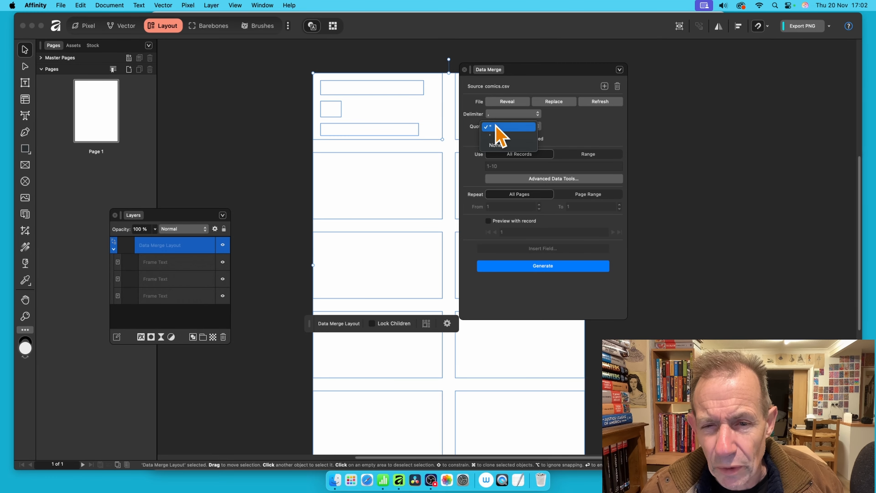
{"action": "left_click", "coordinate": [500, 146]}
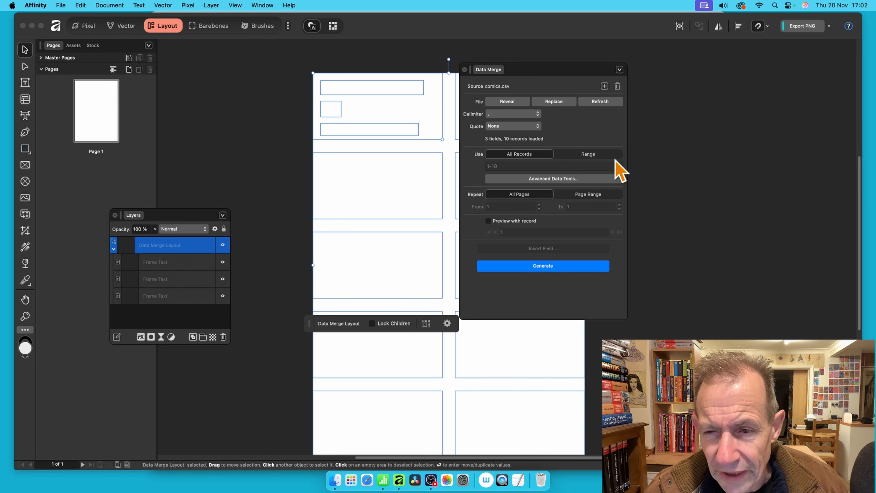
Examine the record range options and the Range and Filter settings in the Advanced Data Tools viewer
{"action": "left_click", "coordinate": [602, 157]}
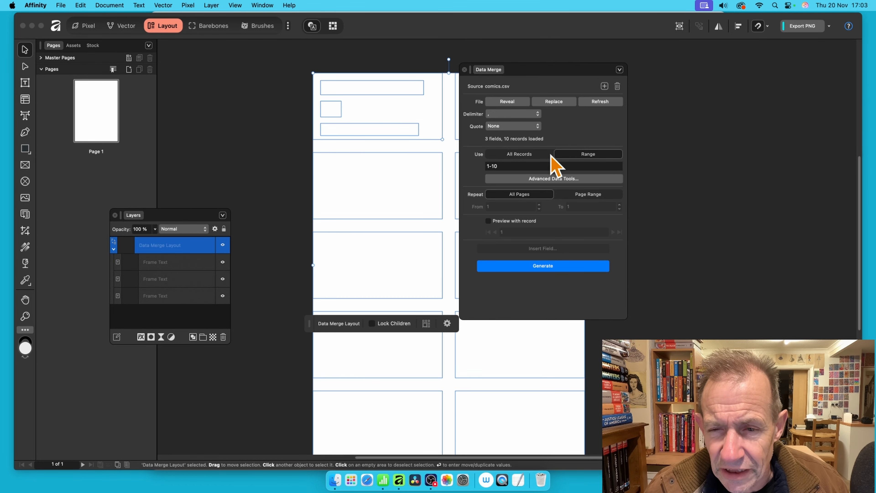
{"action": "left_click", "coordinate": [536, 156]}
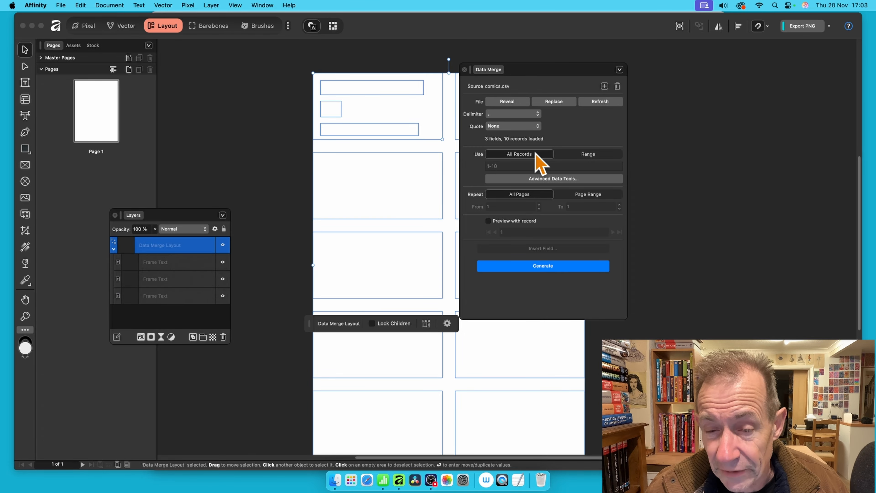
{"action": "left_click", "coordinate": [558, 179]}
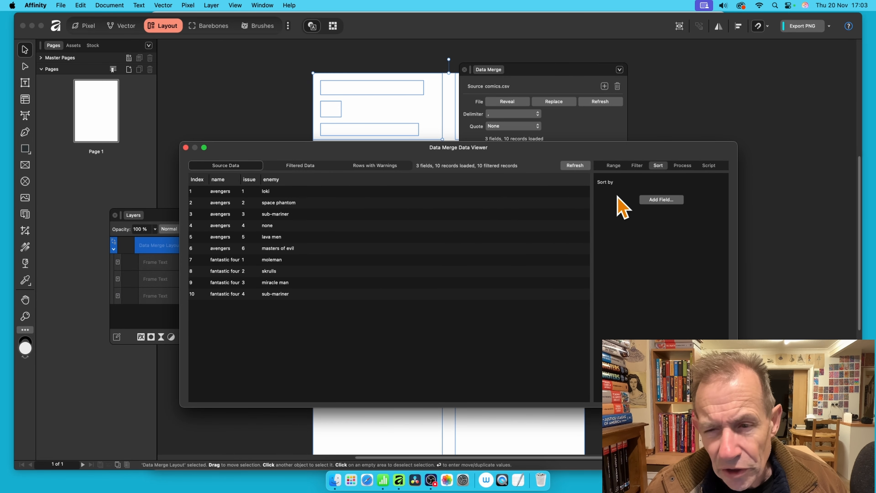
{"action": "left_click", "coordinate": [614, 166]}
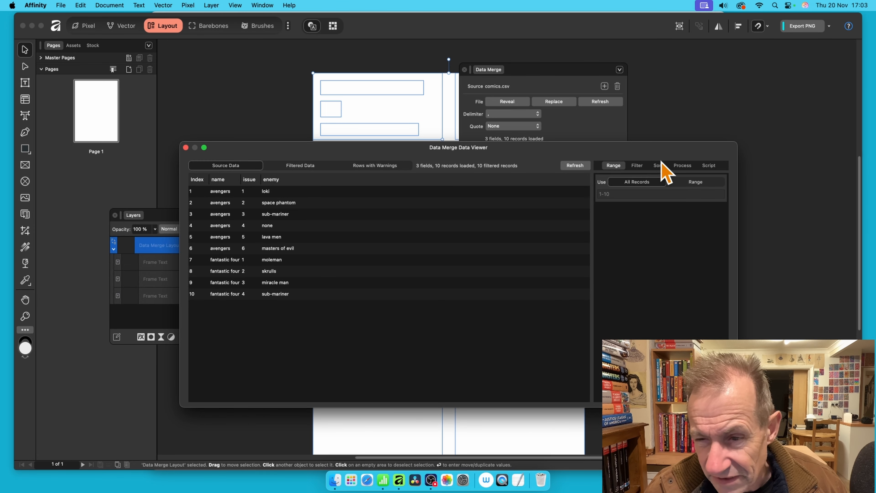
{"action": "left_click", "coordinate": [642, 166]}
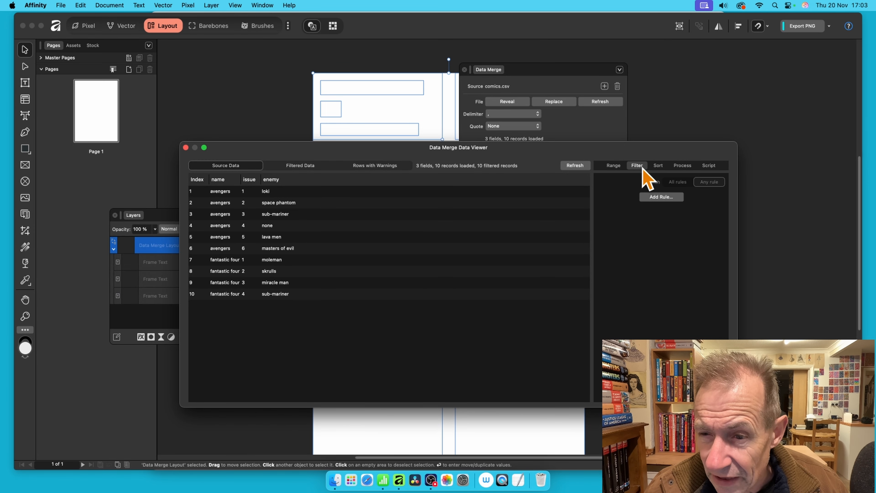
{"action": "left_click", "coordinate": [662, 197]}
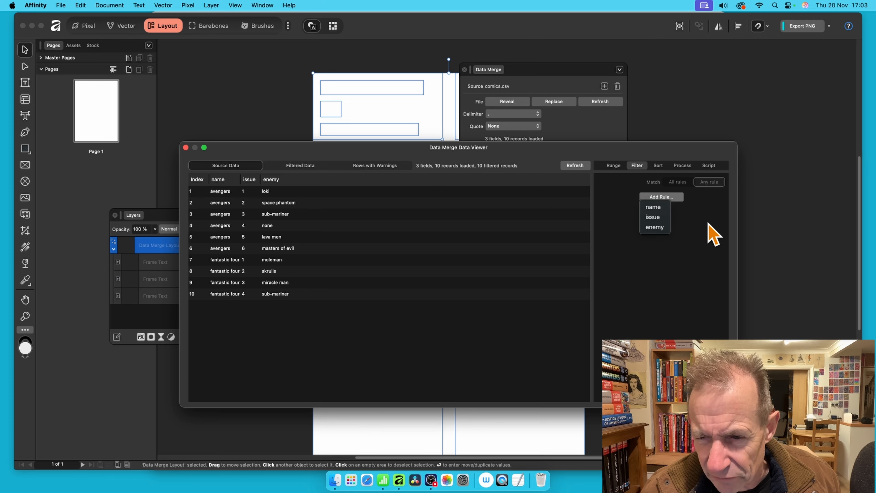
{"action": "left_click", "coordinate": [721, 238]}
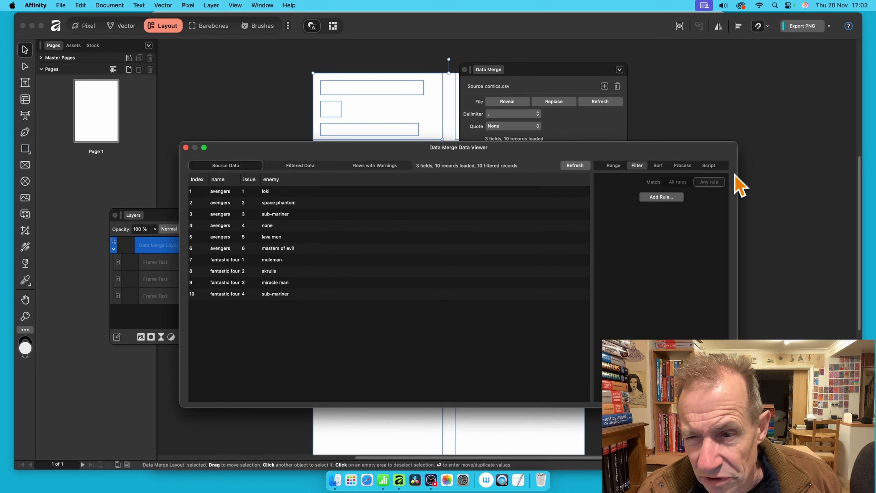
{"action": "left_click", "coordinate": [185, 147]}
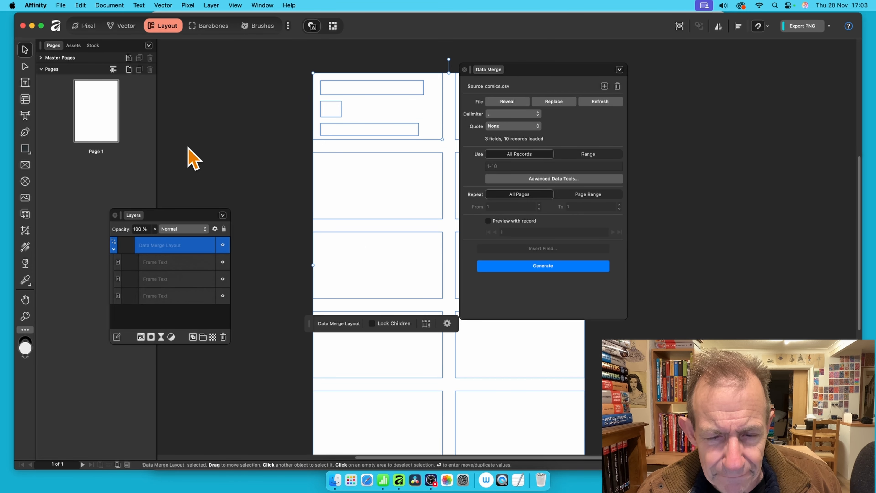
Enable preview with record, step forward through records, and insert the name field into the first cell's top text frame
{"action": "left_click", "coordinate": [489, 221]}
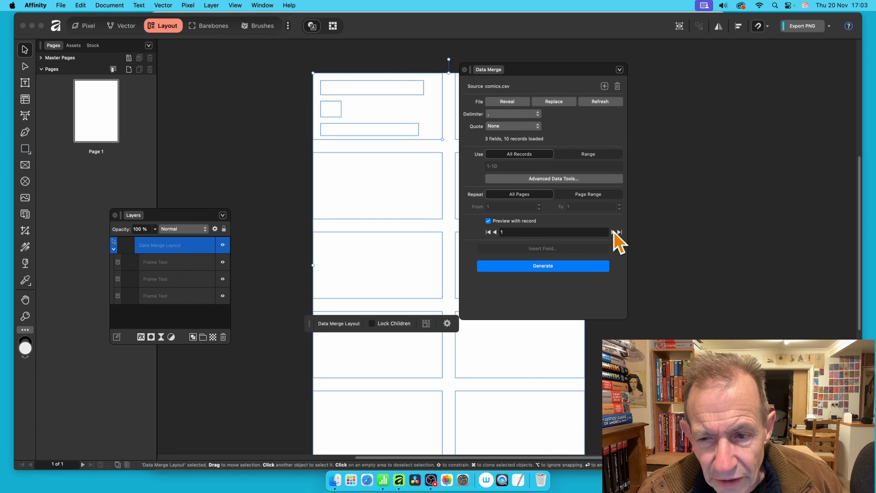
{"action": "left_click", "coordinate": [615, 231]}
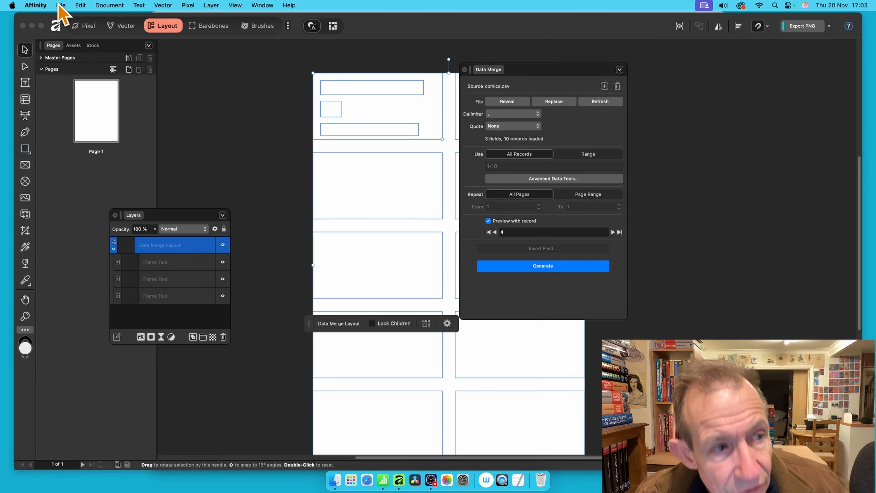
{"action": "left_click", "coordinate": [28, 86]}
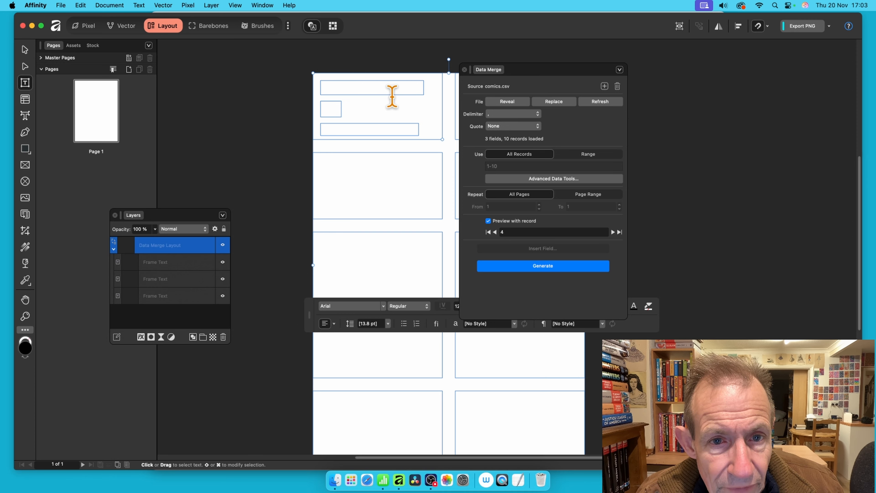
{"action": "left_click", "coordinate": [392, 97]}
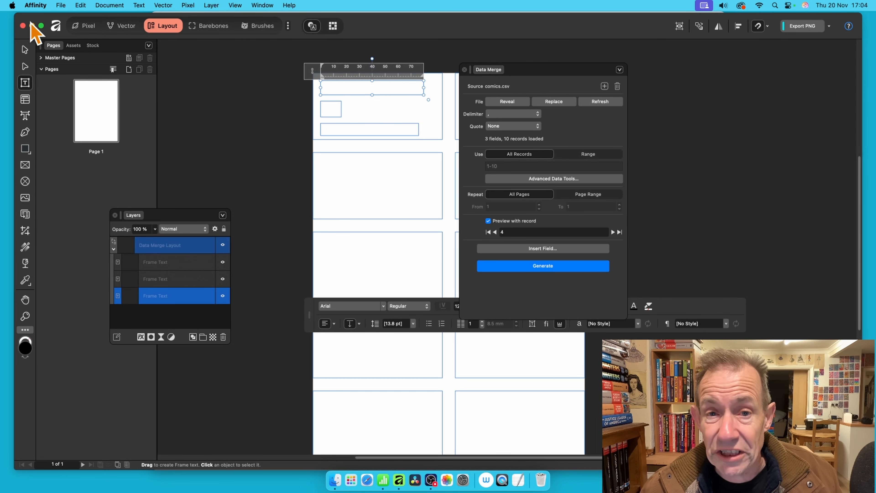
{"action": "left_click", "coordinate": [560, 250]}
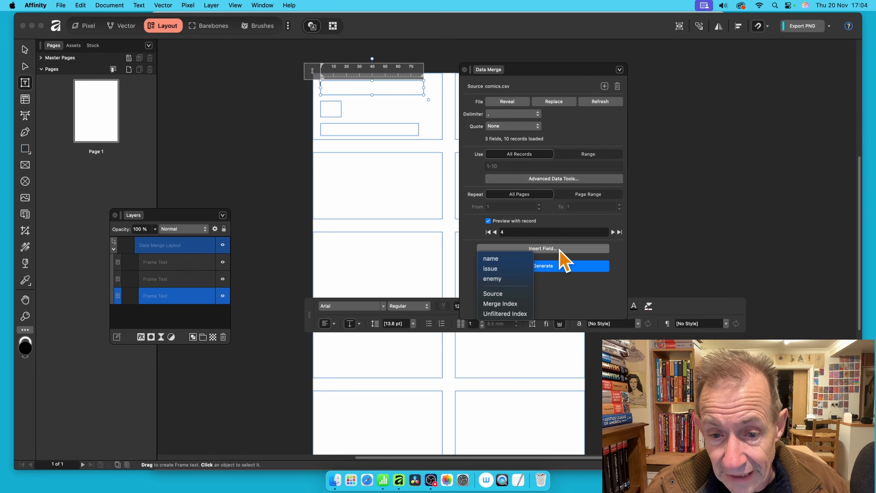
{"action": "left_click", "coordinate": [507, 259]}
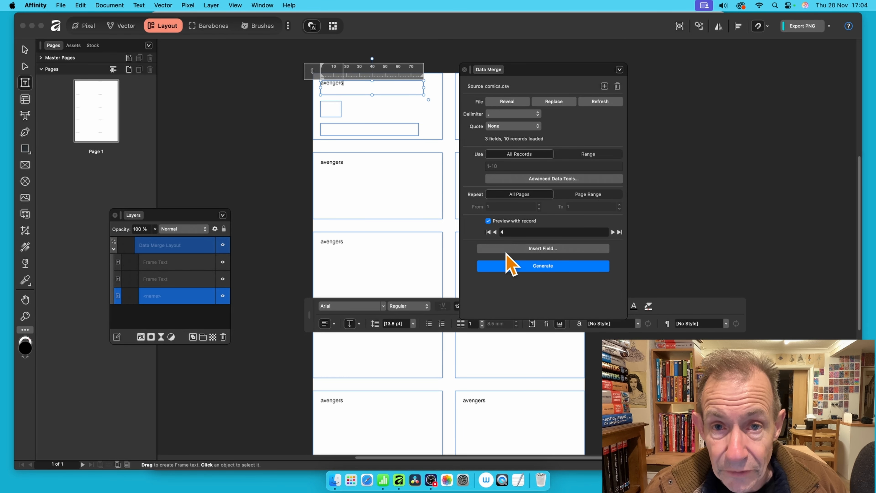
Switch to the comics spreadsheet in Numbers to review its columns, then return to Affinity
{"action": "key", "text": "super+Tab"}
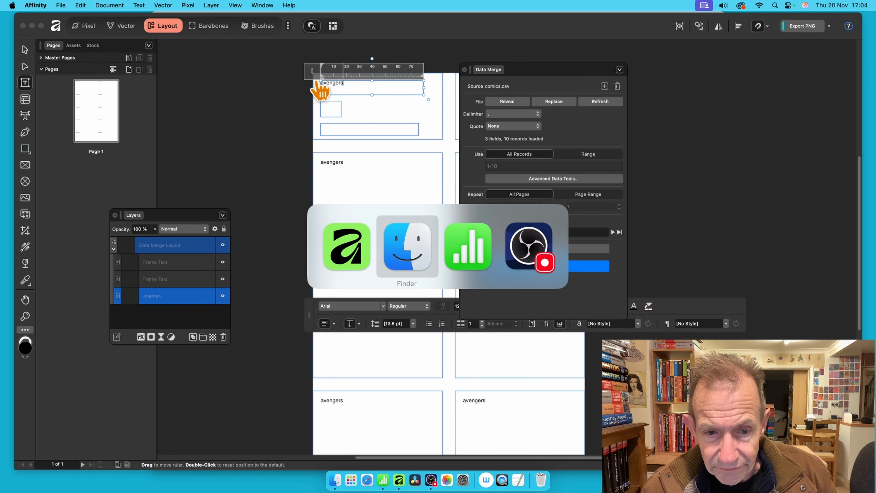
{"action": "key", "text": "super+Tab"}
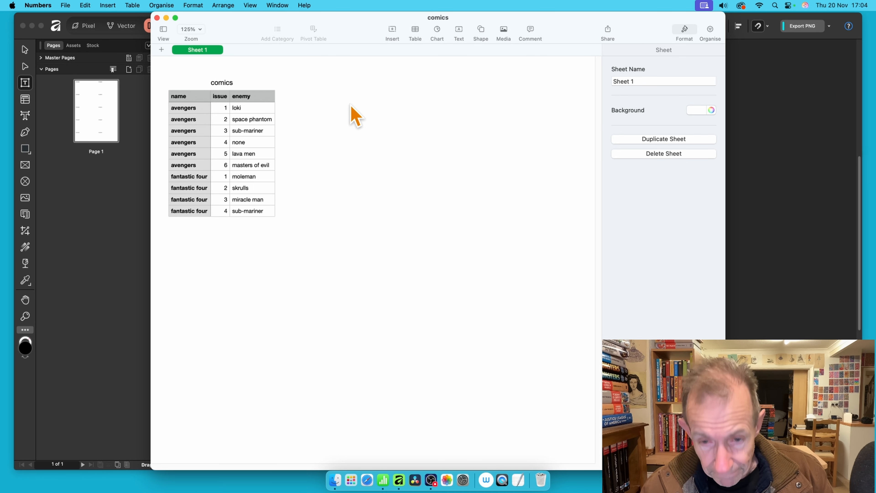
{"action": "key", "text": "super+Tab"}
{"action": "key", "text": "super+Tab"}
{"action": "key", "text": "super+Tab"}
{"action": "key", "text": "super+Tab"}
{"action": "key", "text": "super+Tab"}
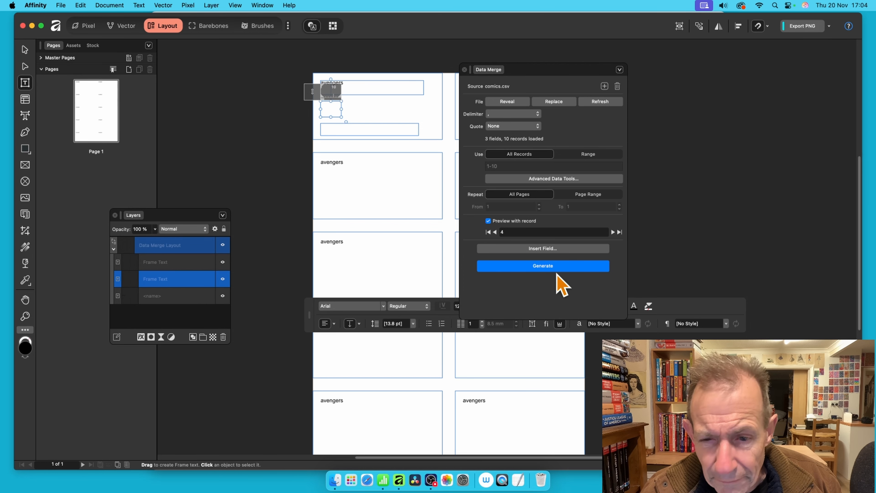
Insert the issue field into the small middle frame and the enemy field into the bottom frame
{"action": "left_click", "coordinate": [552, 249]}
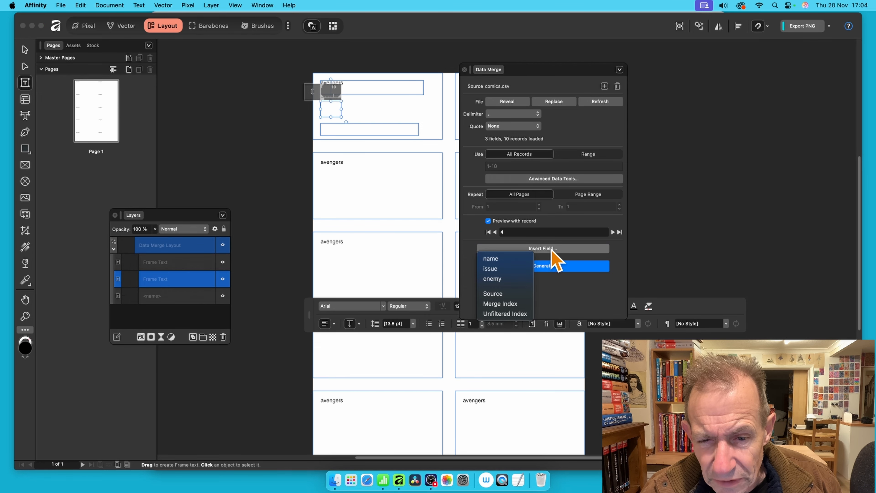
{"action": "left_click", "coordinate": [502, 268]}
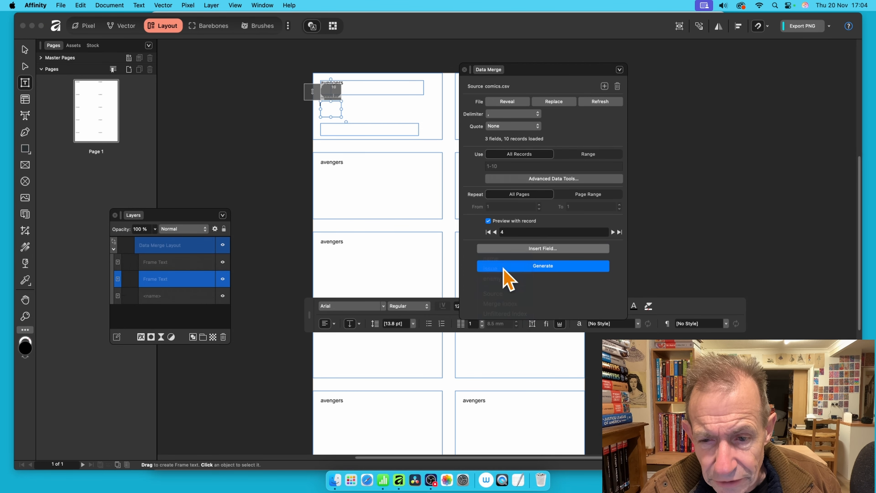
{"action": "left_click", "coordinate": [336, 130]}
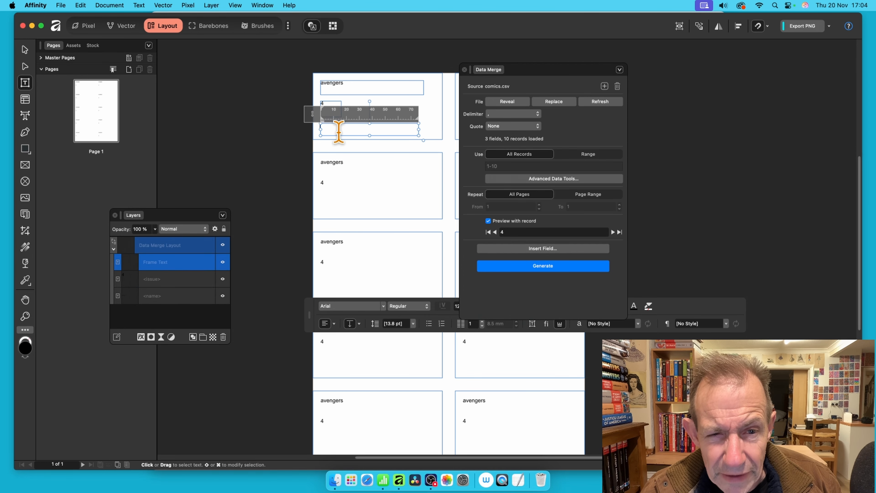
{"action": "left_click", "coordinate": [546, 248]}
{"action": "left_click", "coordinate": [510, 280]}
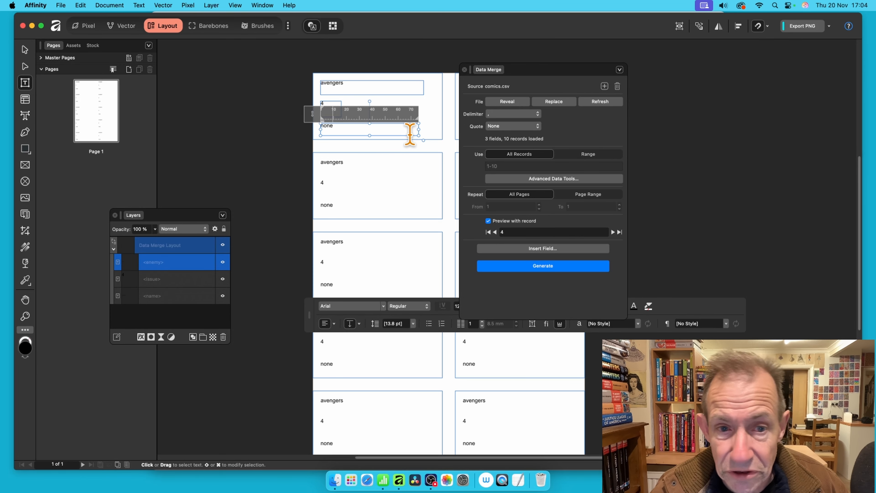
{"action": "left_click_drag", "start_coordinate": [337, 127], "coordinate": [293, 122]}
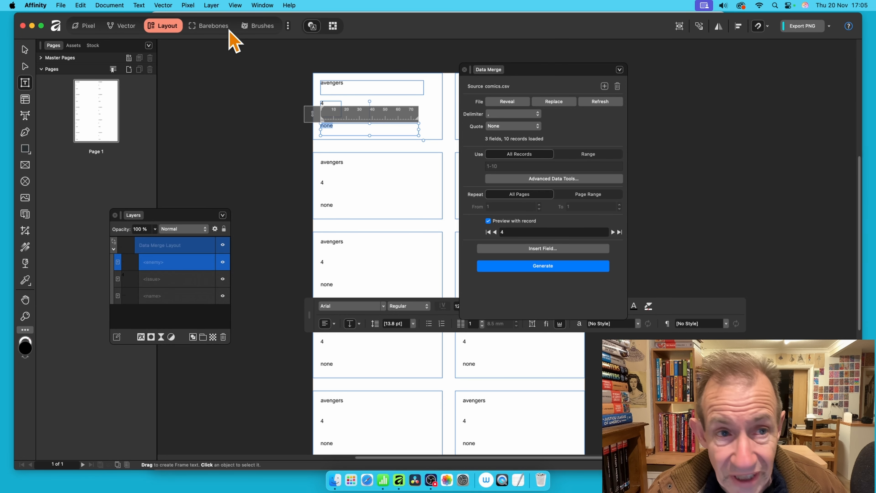
{"action": "left_click", "coordinate": [260, 5]}
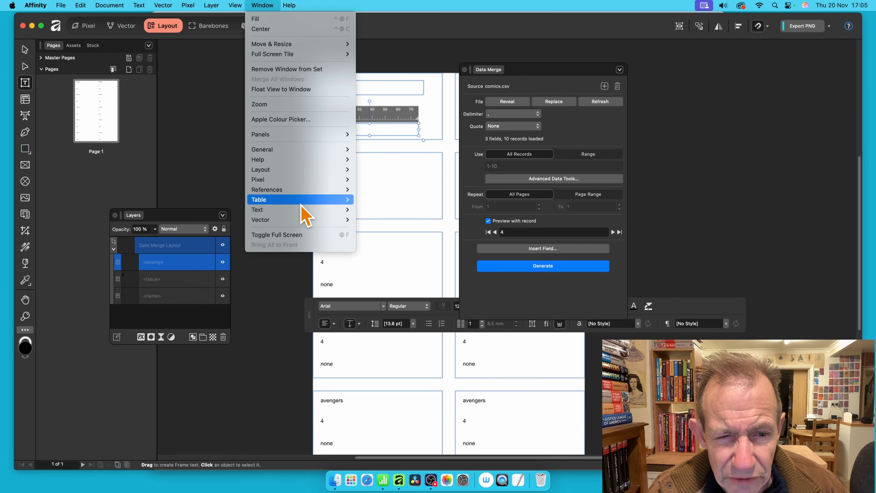
{"action": "mouse_move", "coordinate": [303, 210]}
{"action": "left_click", "coordinate": [669, 236]}
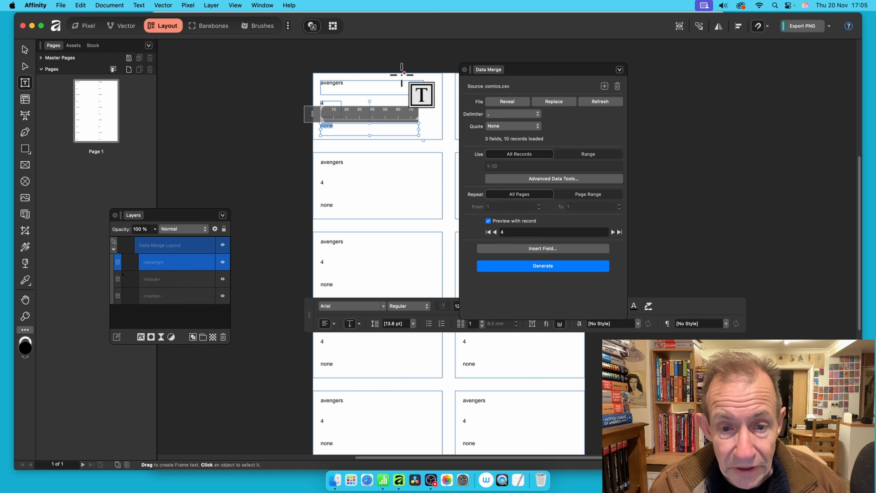
Generate the merged document from the data merge layout
{"action": "left_click_drag", "start_coordinate": [552, 69], "coordinate": [650, 59]}
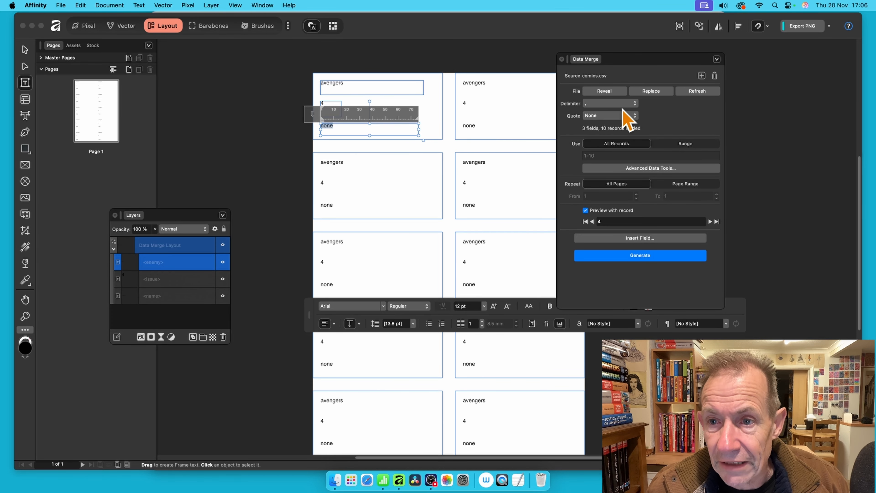
{"action": "left_click_drag", "start_coordinate": [615, 59], "coordinate": [290, 65]}
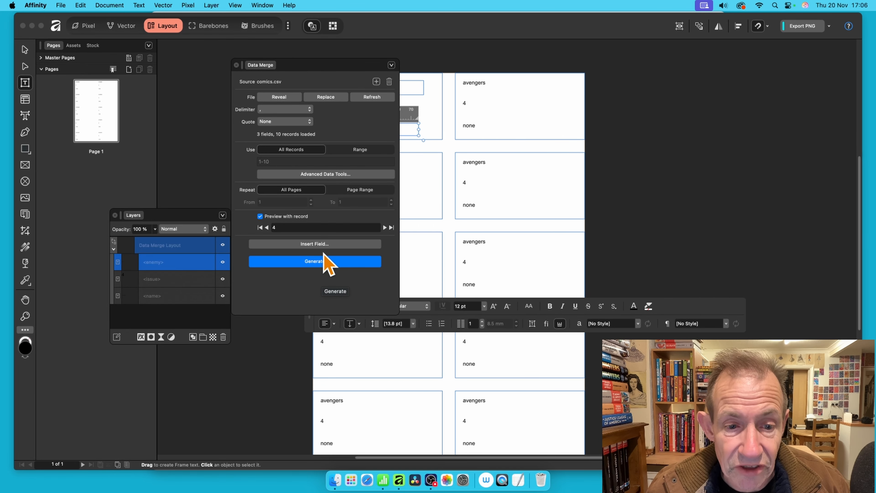
{"action": "left_click", "coordinate": [326, 261]}
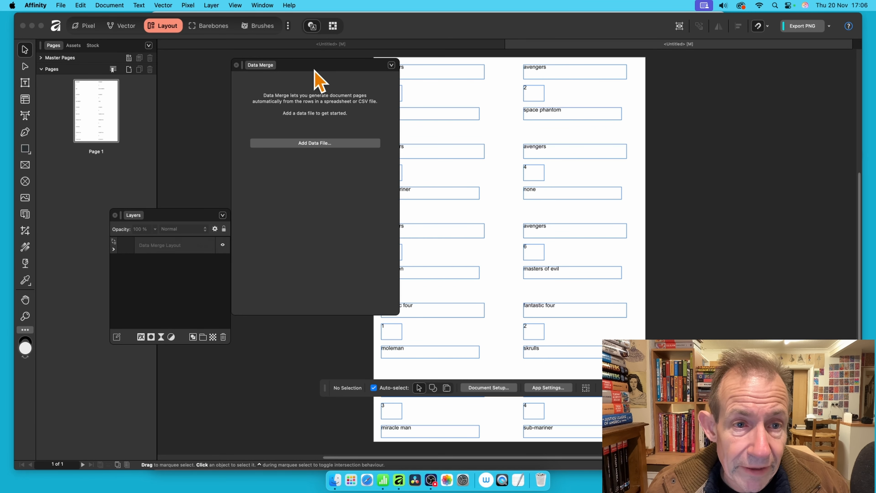
Open the Print dialog to preview the generated card sheet, then cancel it
{"action": "left_click_drag", "start_coordinate": [302, 65], "coordinate": [222, 136]}
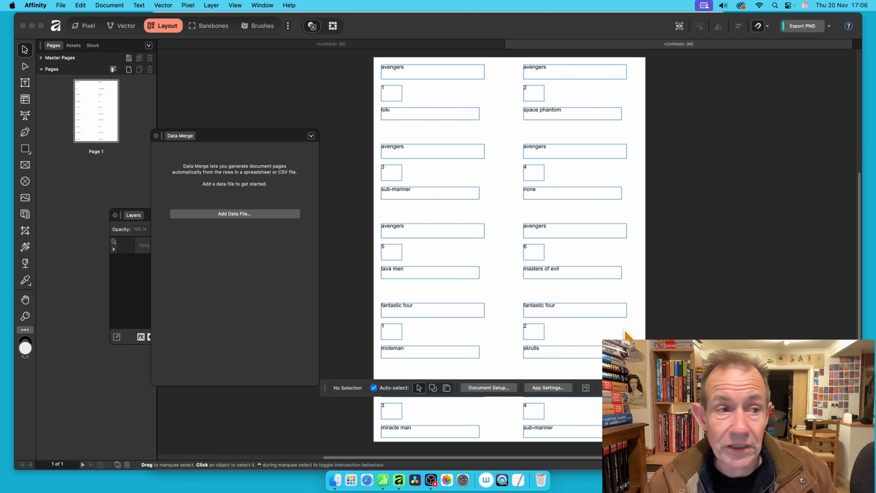
{"action": "left_click", "coordinate": [61, 5]}
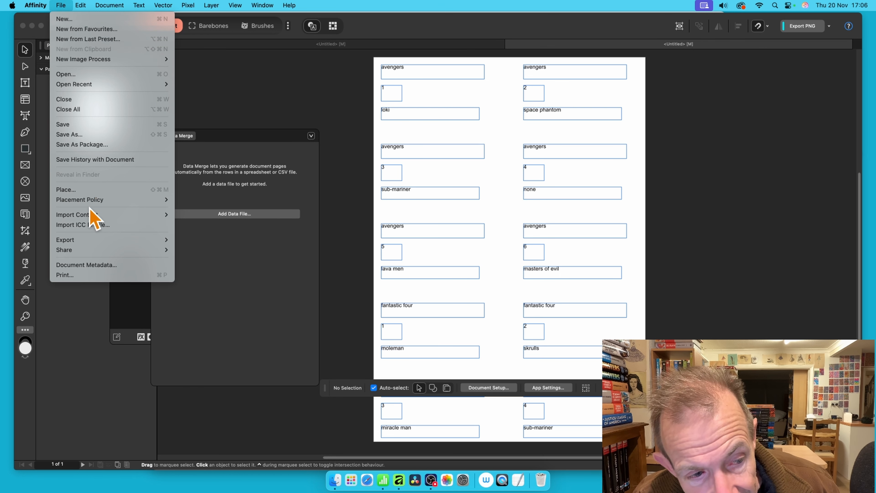
{"action": "left_click", "coordinate": [89, 276]}
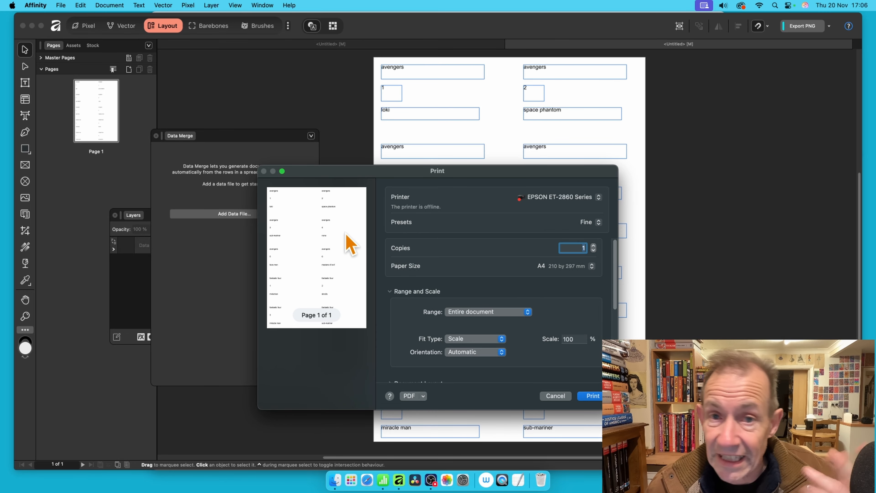
{"action": "left_click", "coordinate": [556, 396]}
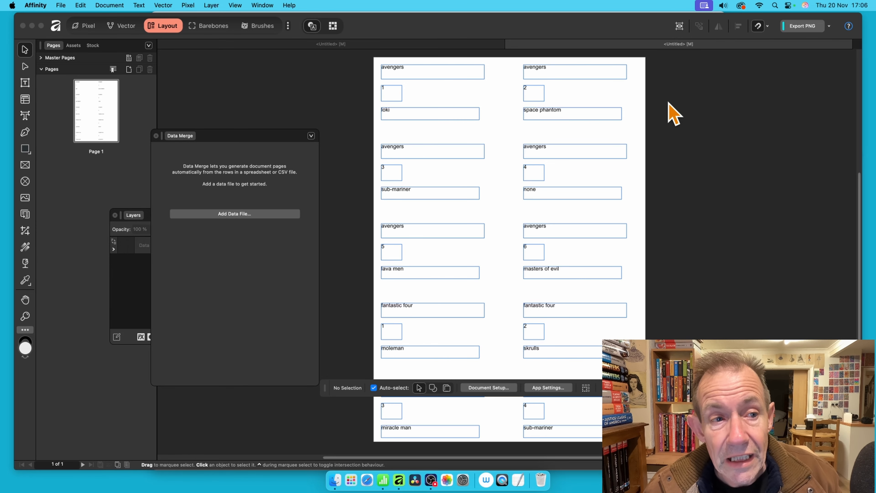